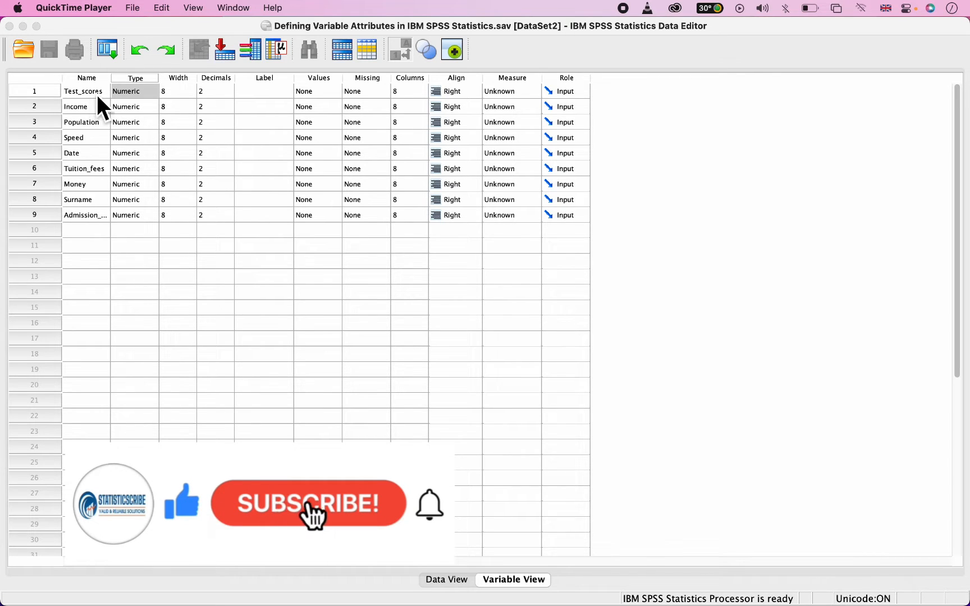
- Open the variable type settings of Test_scores and examine the options offered by the Date, Dollar, Custom currency, String and Restricted Numeric types
{"action": "left_click", "coordinate": [155, 91]}
{"action": "left_click", "coordinate": [155, 91]}
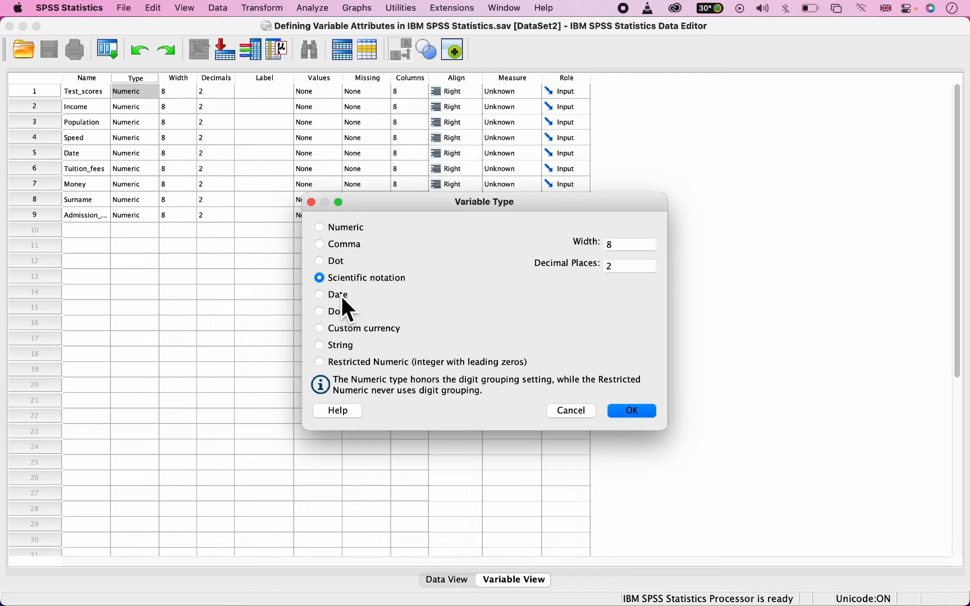
{"action": "left_click", "coordinate": [338, 296]}
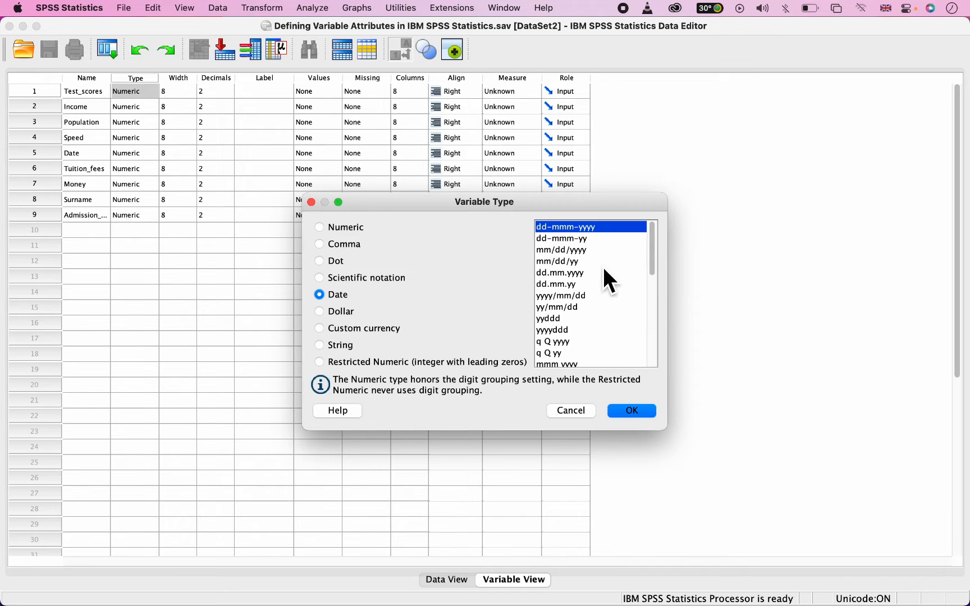
{"action": "left_click", "coordinate": [328, 313]}
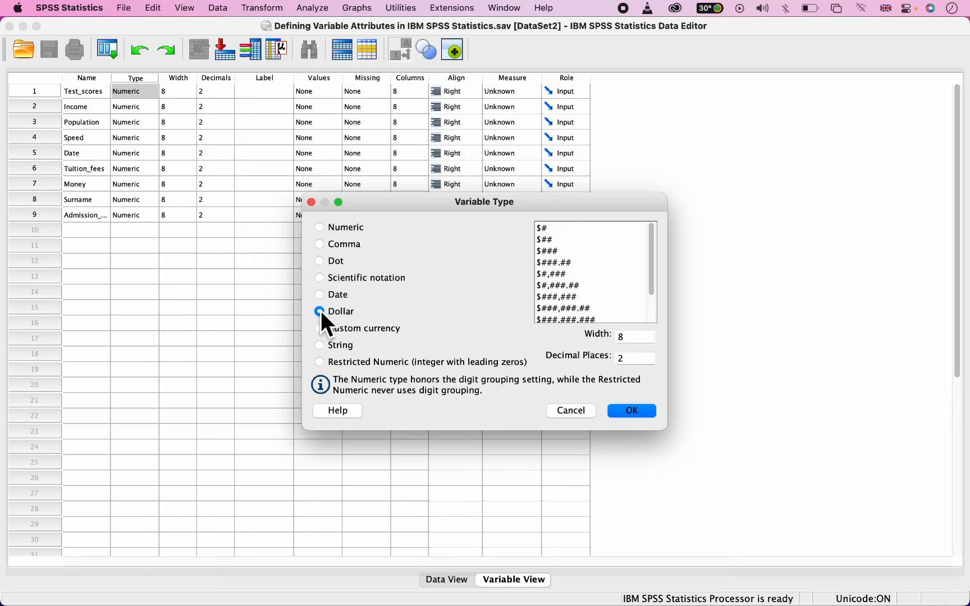
{"action": "left_click", "coordinate": [347, 329]}
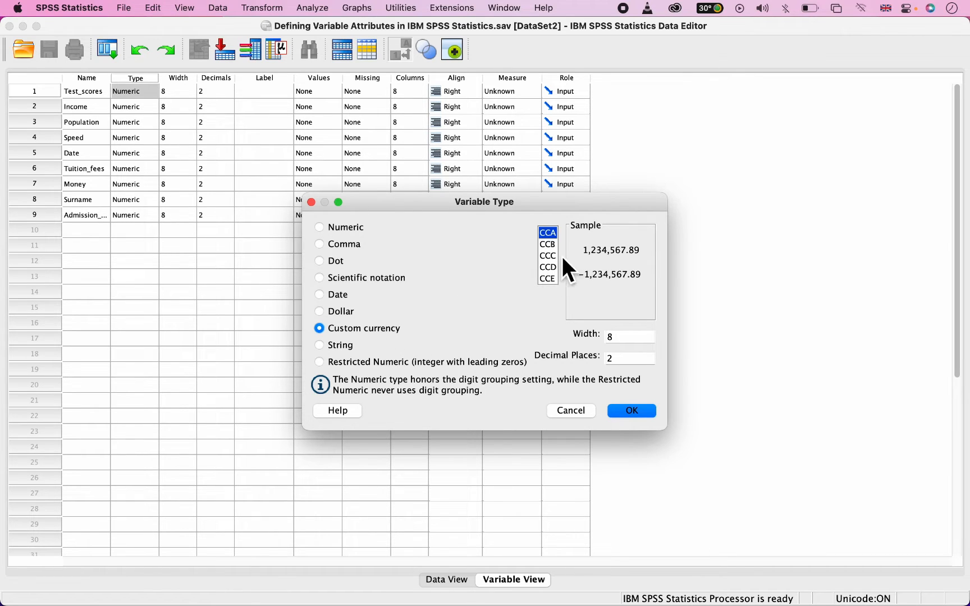
{"action": "left_click", "coordinate": [339, 350]}
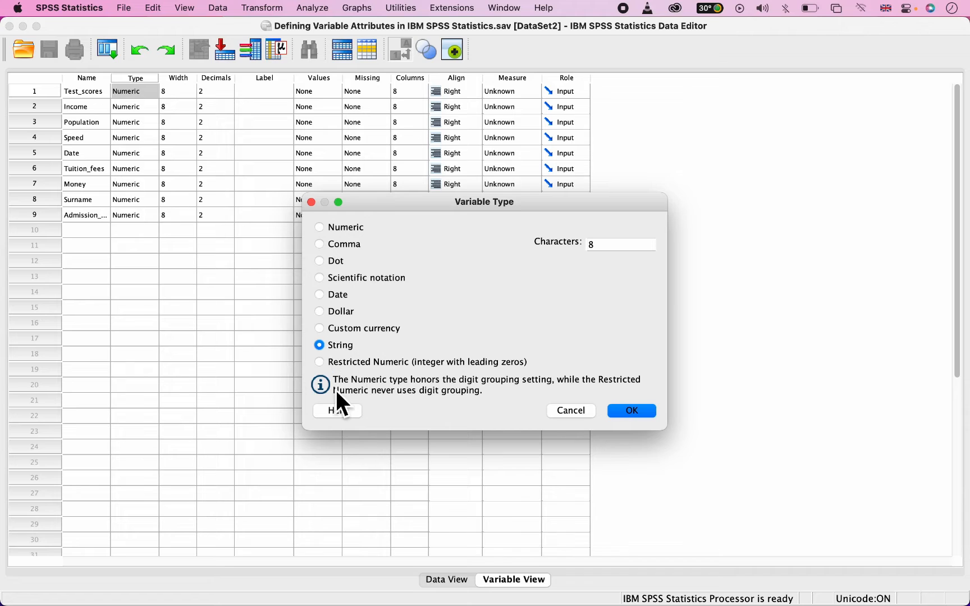
{"action": "left_click", "coordinate": [335, 365]}
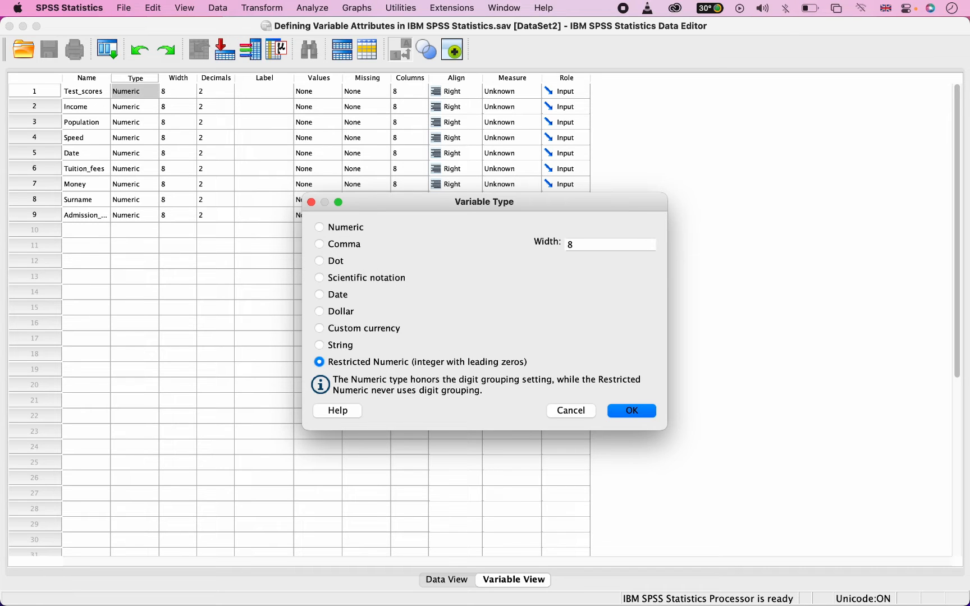
{"action": "left_click", "coordinate": [334, 227]}
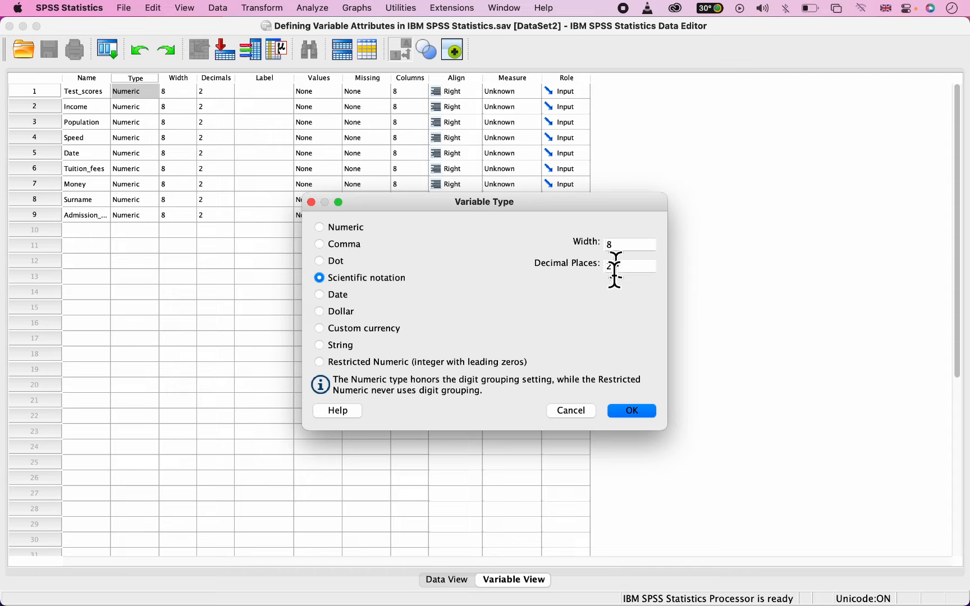
- Examine the format lists of the Date, Dollar and Custom currency types and the String setting for Test_scores, closing the settings when done
{"action": "left_click", "coordinate": [332, 303]}
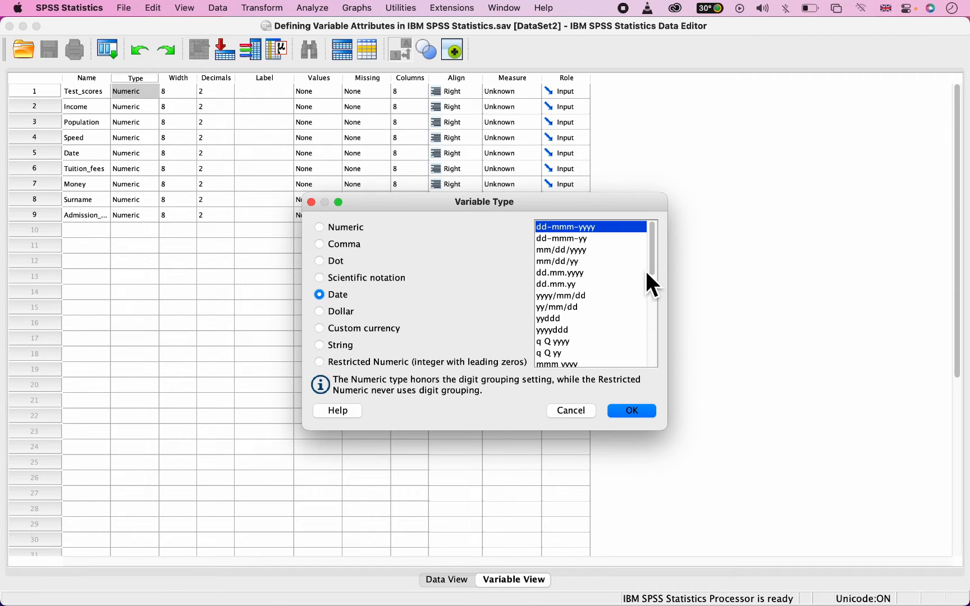
{"action": "left_click_drag", "start_coordinate": [658, 257], "coordinate": [658, 321]}
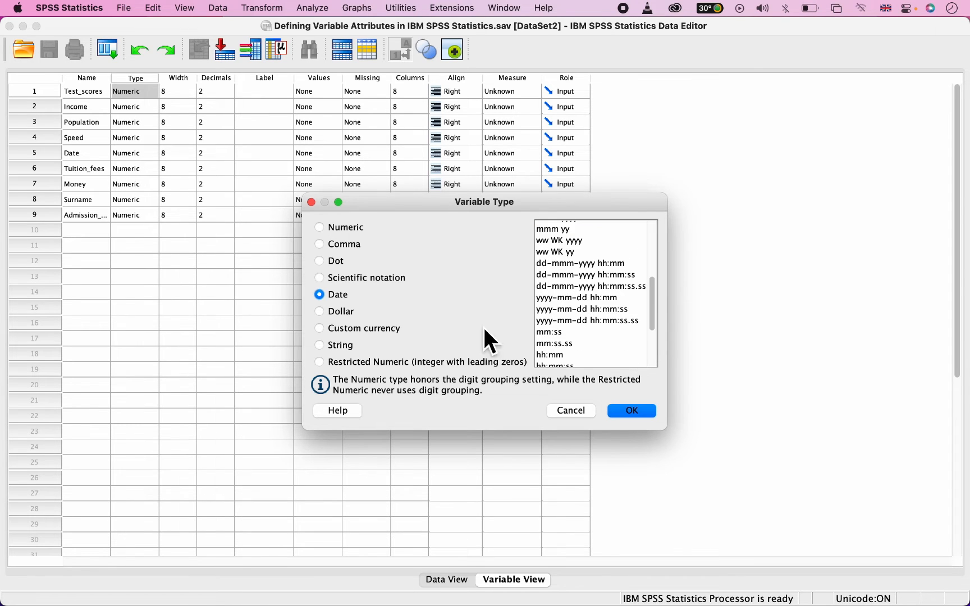
{"action": "left_click", "coordinate": [336, 312]}
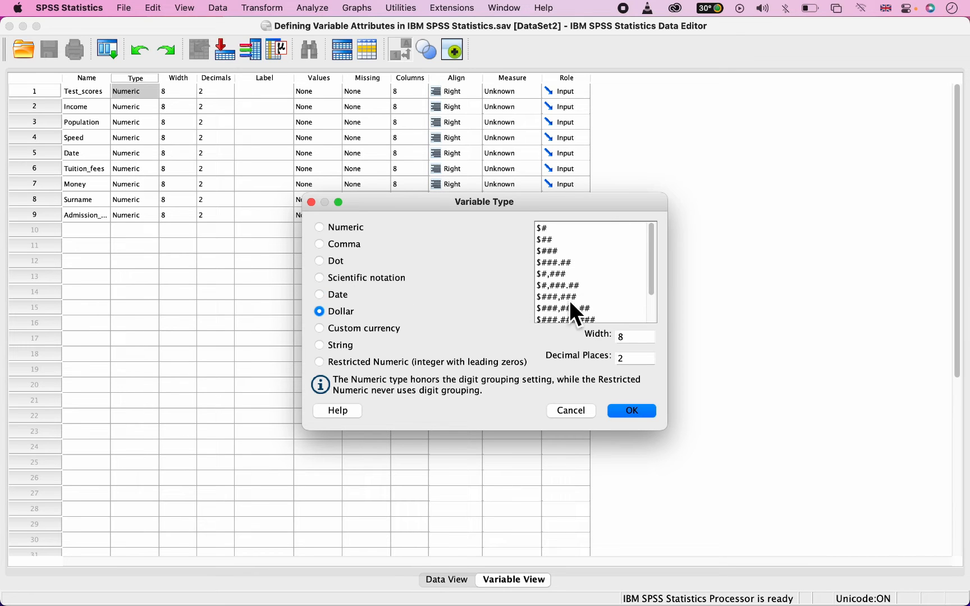
{"action": "left_click_drag", "start_coordinate": [657, 255], "coordinate": [657, 304]}
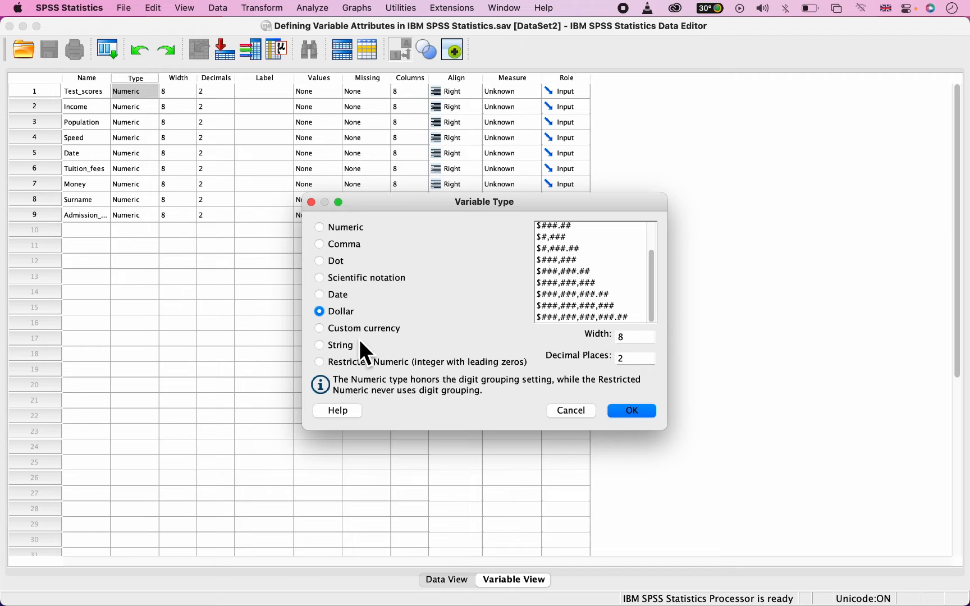
{"action": "left_click", "coordinate": [328, 331]}
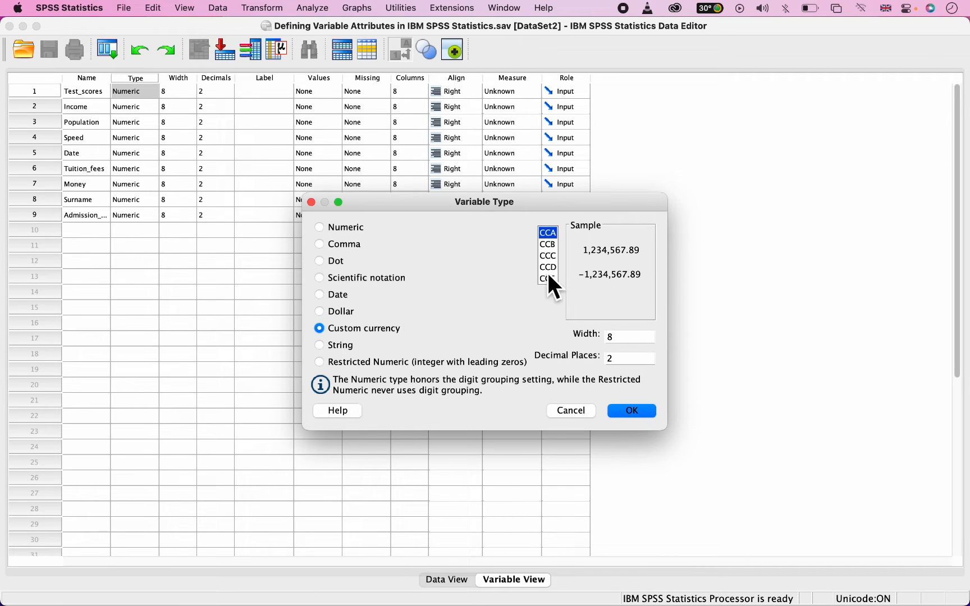
{"action": "left_click", "coordinate": [550, 245]}
{"action": "left_click", "coordinate": [333, 344]}
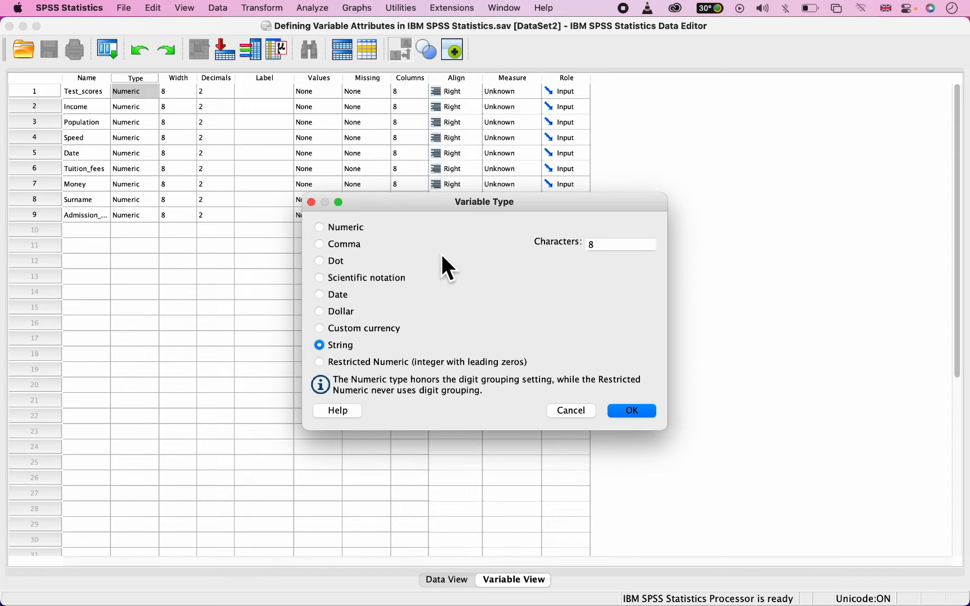
{"action": "left_click", "coordinate": [617, 415]}
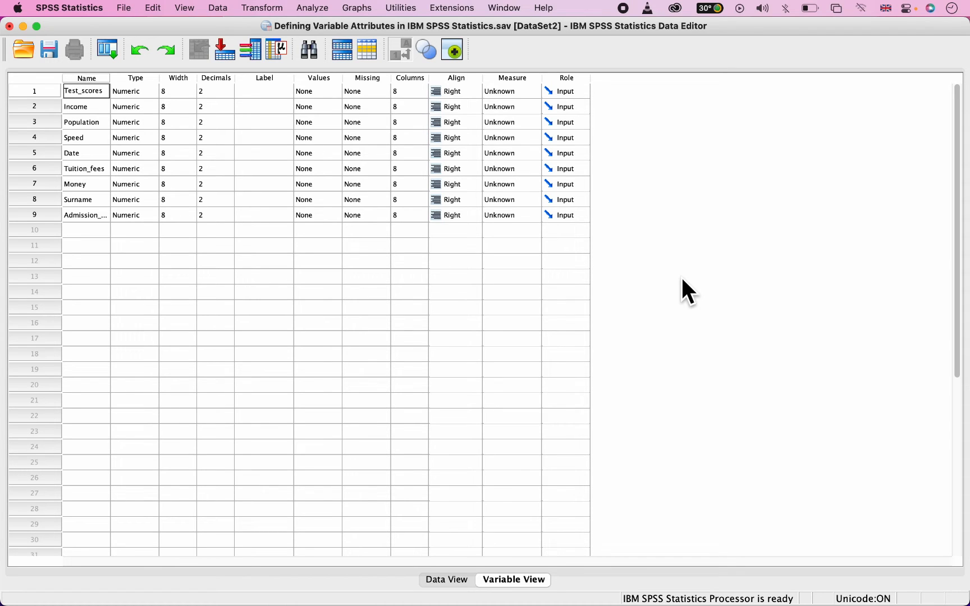
{"action": "left_click", "coordinate": [88, 106]}
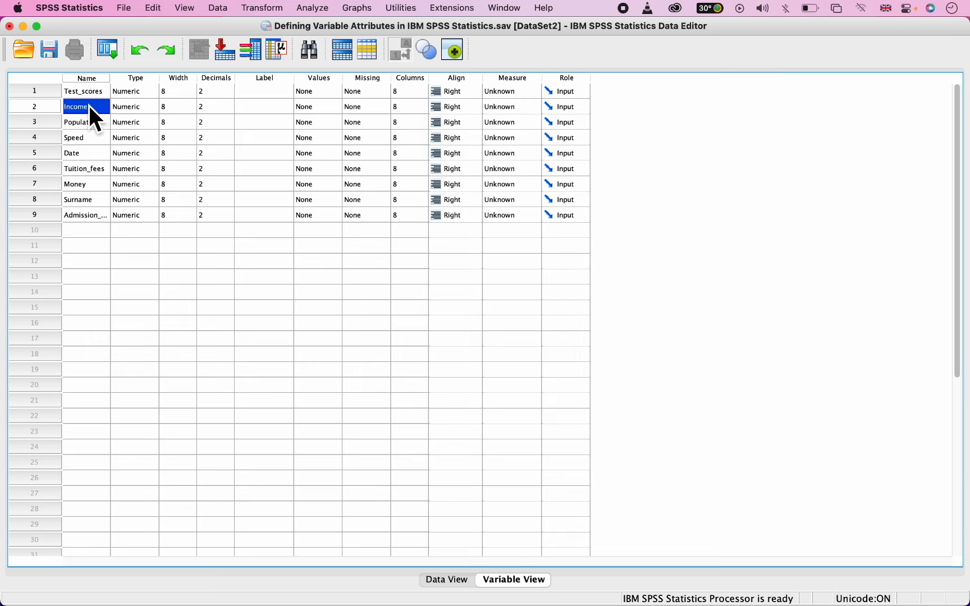
{"action": "left_click", "coordinate": [158, 111]}
{"action": "left_click", "coordinate": [154, 106]}
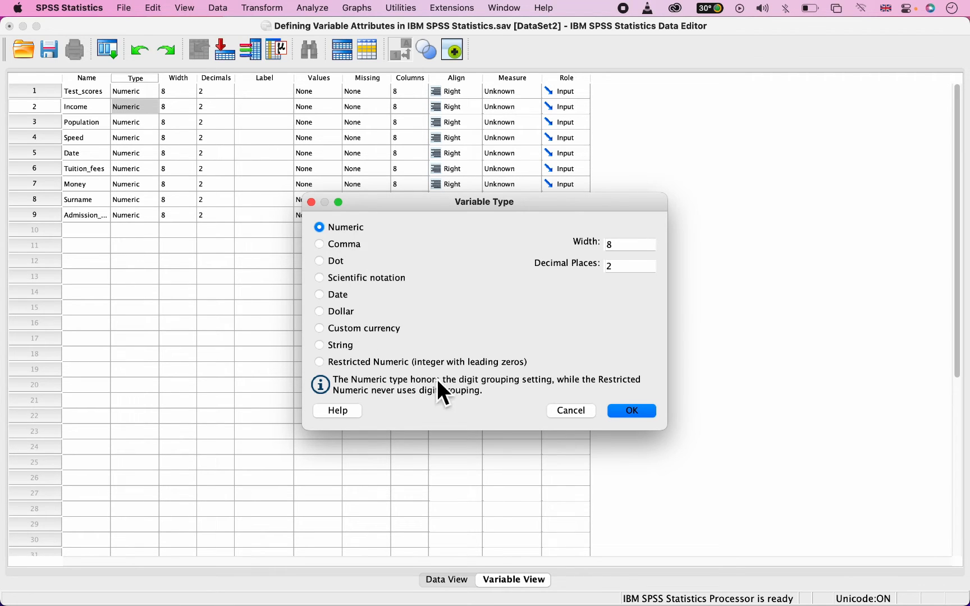
{"action": "left_click", "coordinate": [588, 414]}
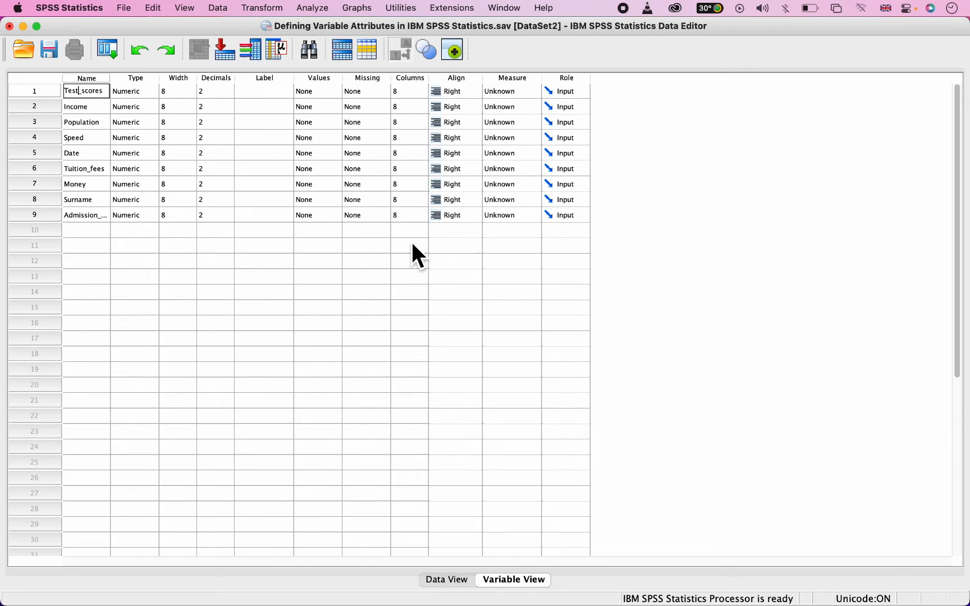
- Confirm Numeric as the variable type of Test_scores
{"action": "left_click", "coordinate": [139, 93]}
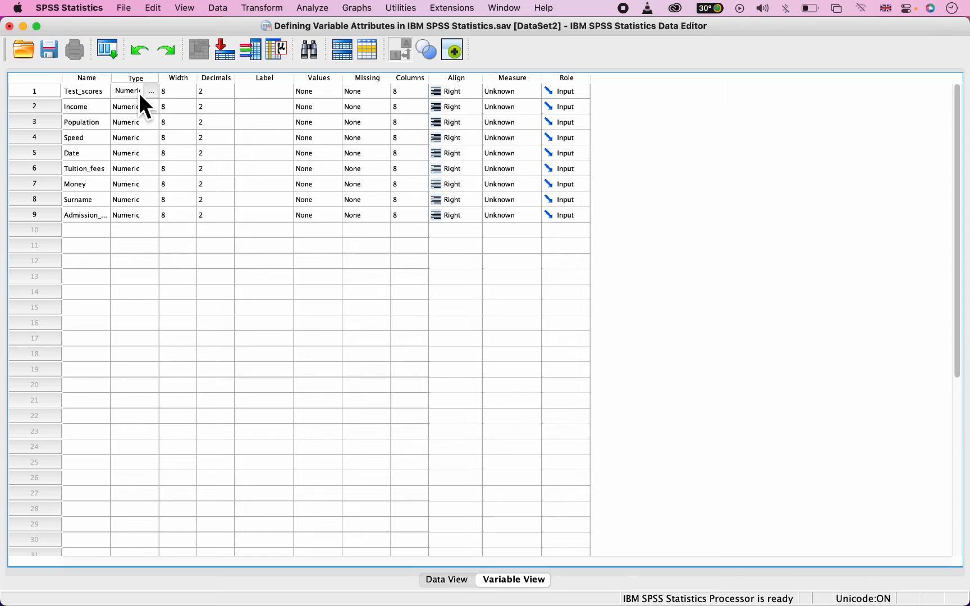
{"action": "left_click", "coordinate": [152, 92]}
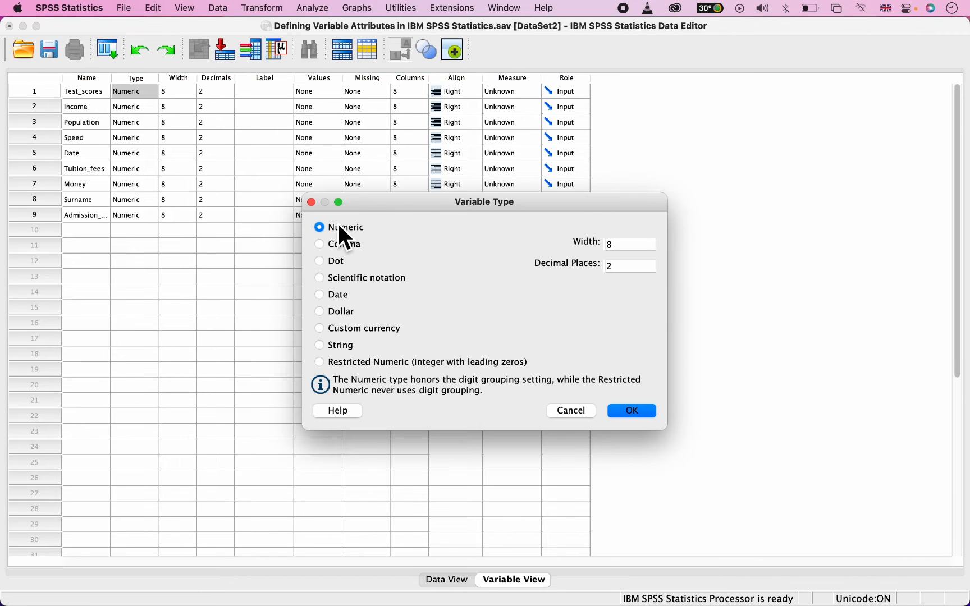
{"action": "left_click", "coordinate": [633, 412]}
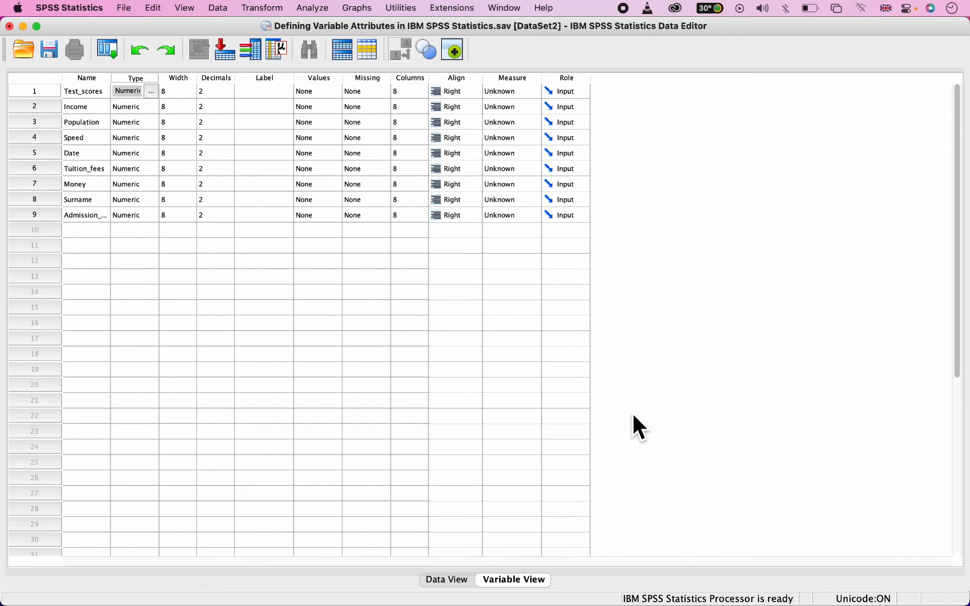
- Set the variable type of Income to Comma
{"action": "left_click", "coordinate": [156, 110]}
{"action": "left_click", "coordinate": [152, 108]}
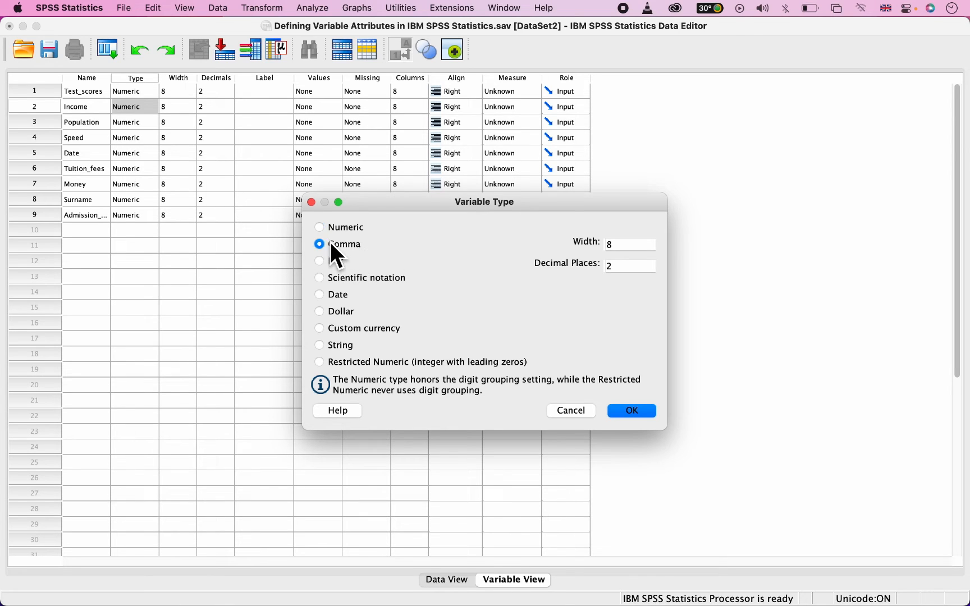
{"action": "left_click", "coordinate": [638, 414]}
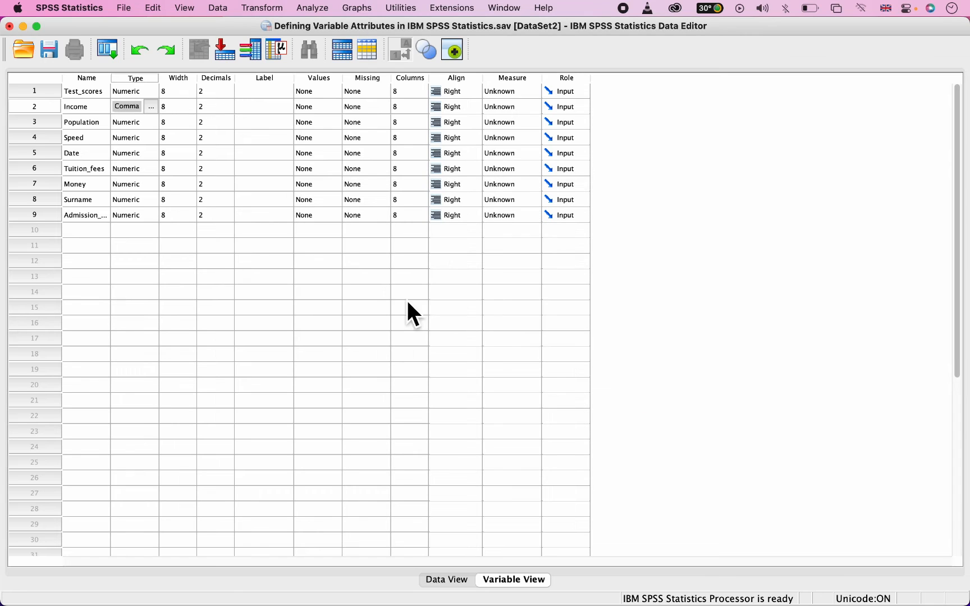
- Set the variable type of Population to Dot
{"action": "left_click", "coordinate": [156, 124]}
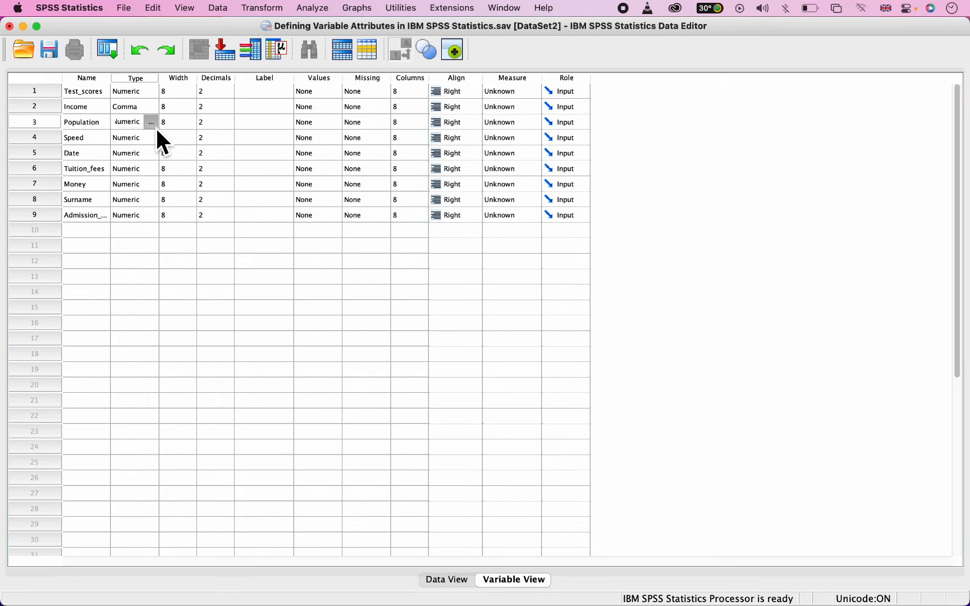
{"action": "left_click", "coordinate": [154, 124]}
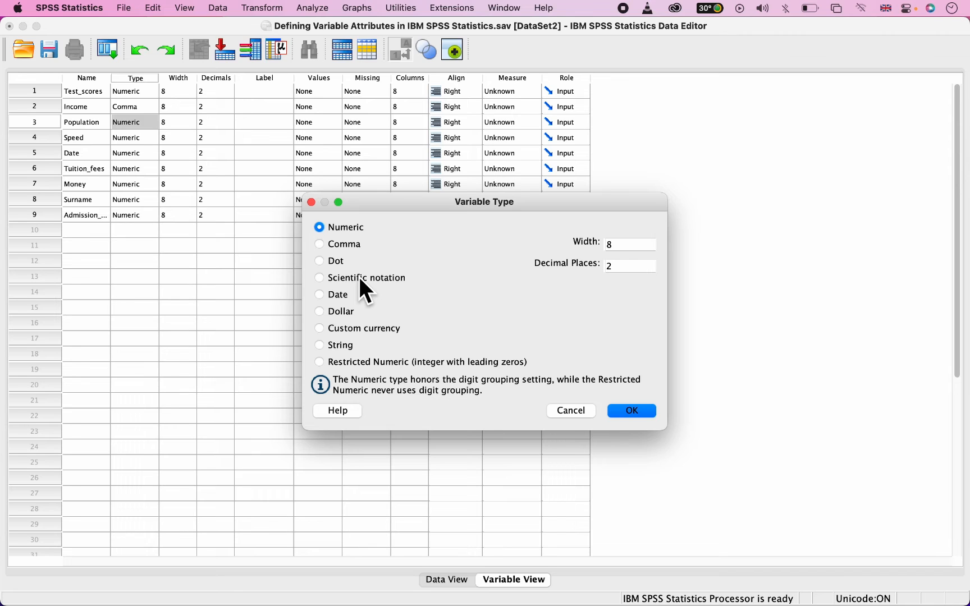
{"action": "left_click", "coordinate": [330, 266]}
{"action": "left_click", "coordinate": [624, 413]}
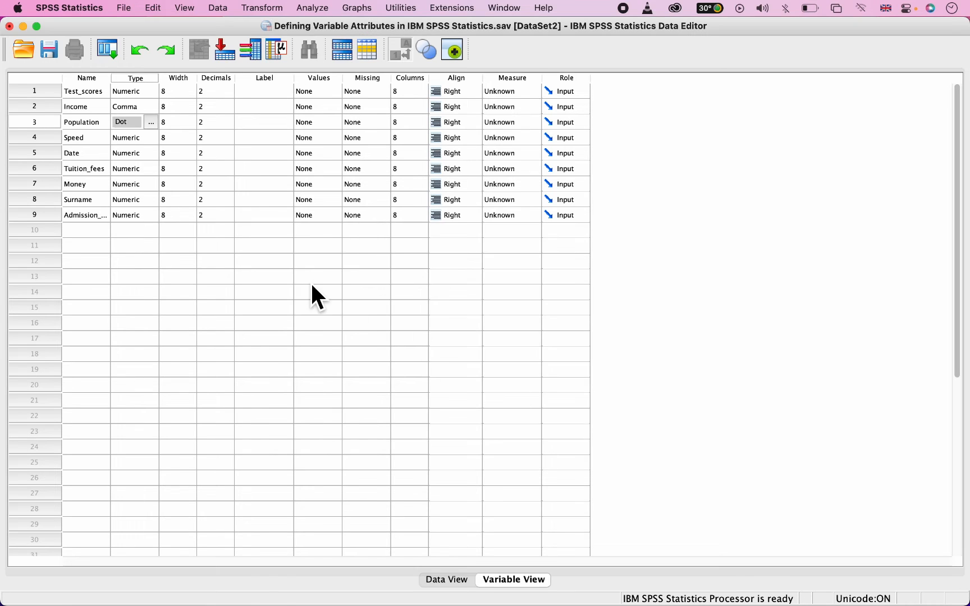
- Set the variable type of Speed to Scientific notation
{"action": "double_click", "coordinate": [154, 141]}
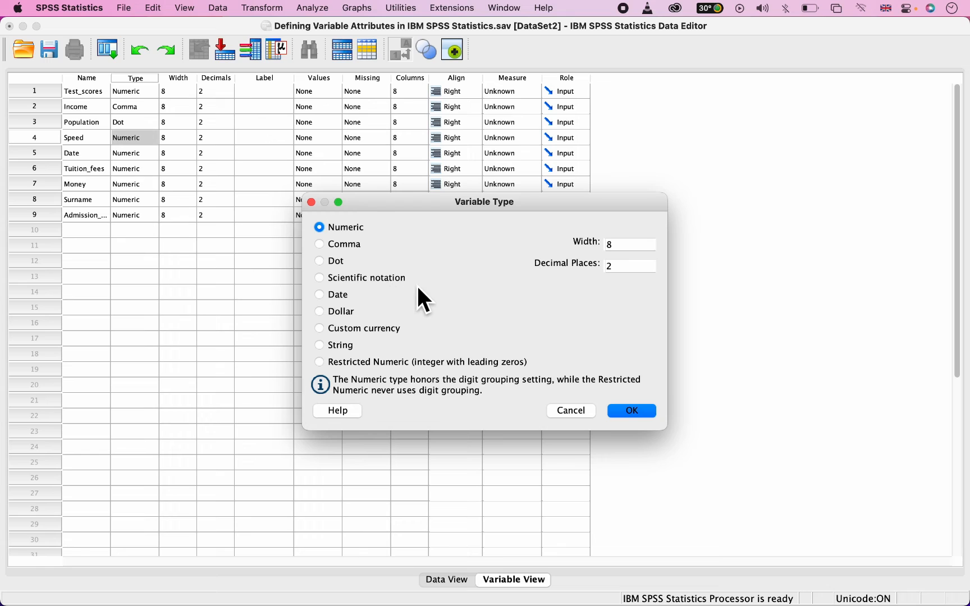
{"action": "left_click", "coordinate": [355, 280]}
{"action": "left_click", "coordinate": [634, 416]}
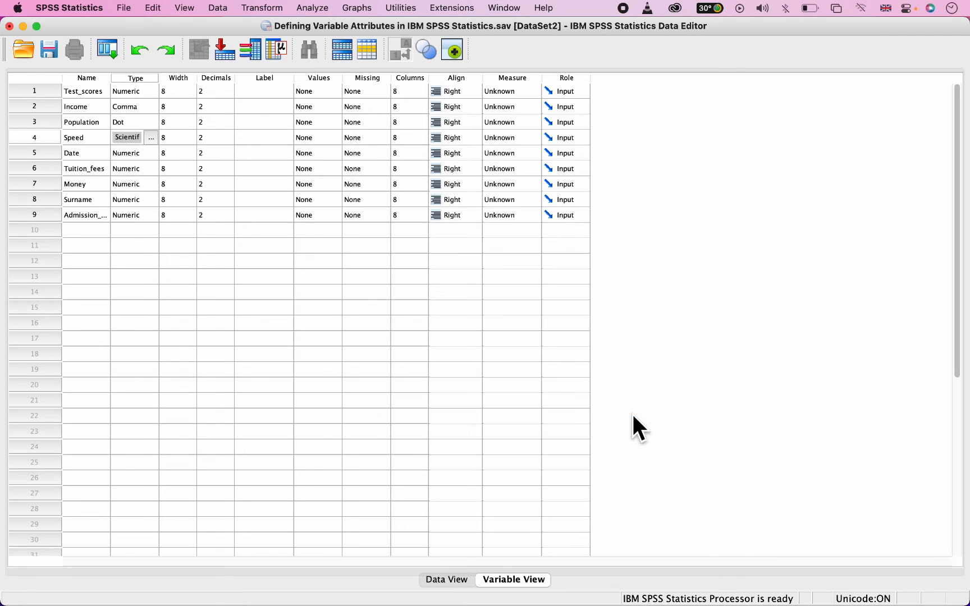
- Set the variable type of the Date variable to Date with the dd.mm.yy format
{"action": "left_click", "coordinate": [155, 153]}
{"action": "left_click", "coordinate": [155, 153]}
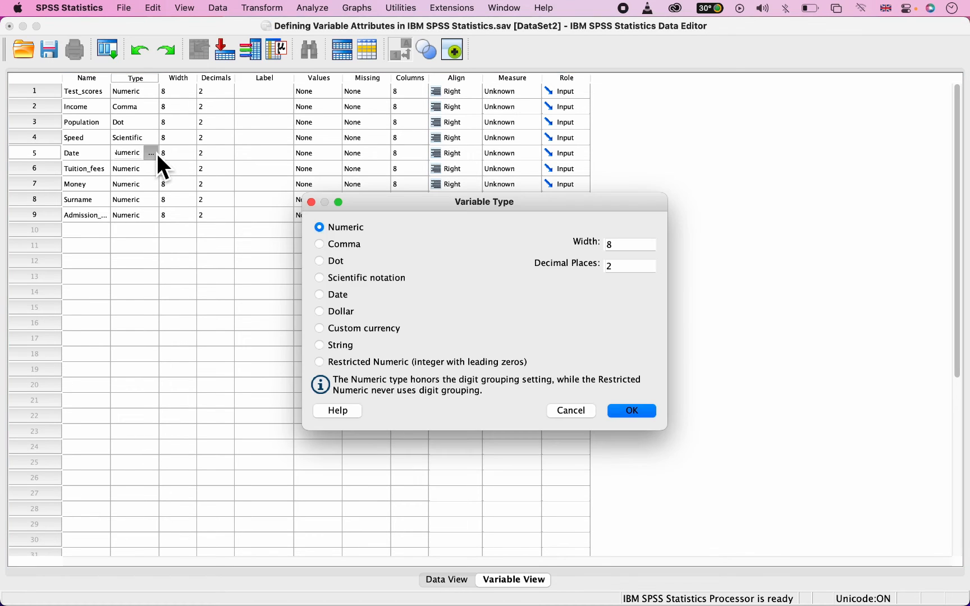
{"action": "left_click", "coordinate": [331, 298]}
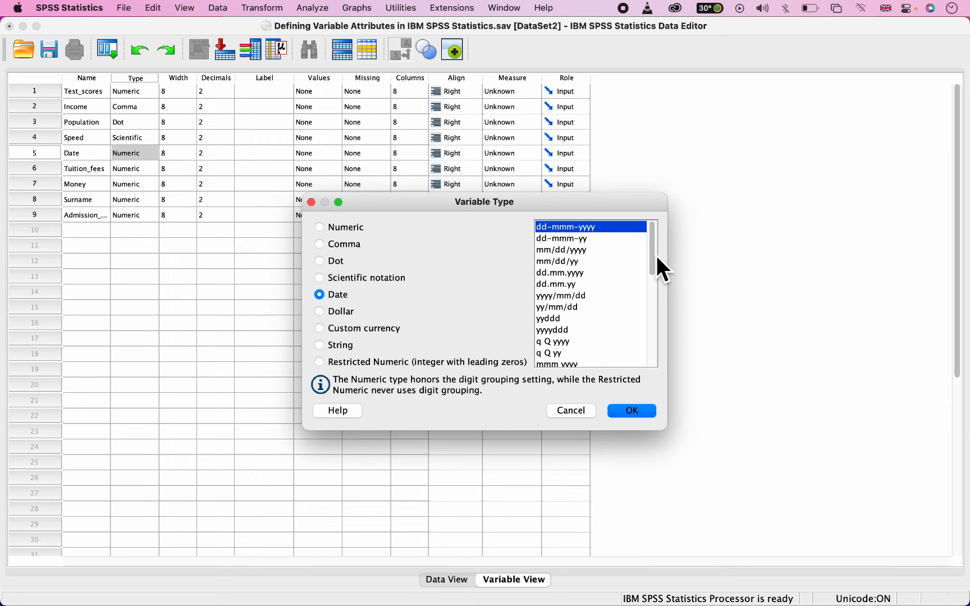
{"action": "left_click_drag", "start_coordinate": [657, 259], "coordinate": [672, 237]}
{"action": "left_click_drag", "start_coordinate": [655, 257], "coordinate": [658, 316]}
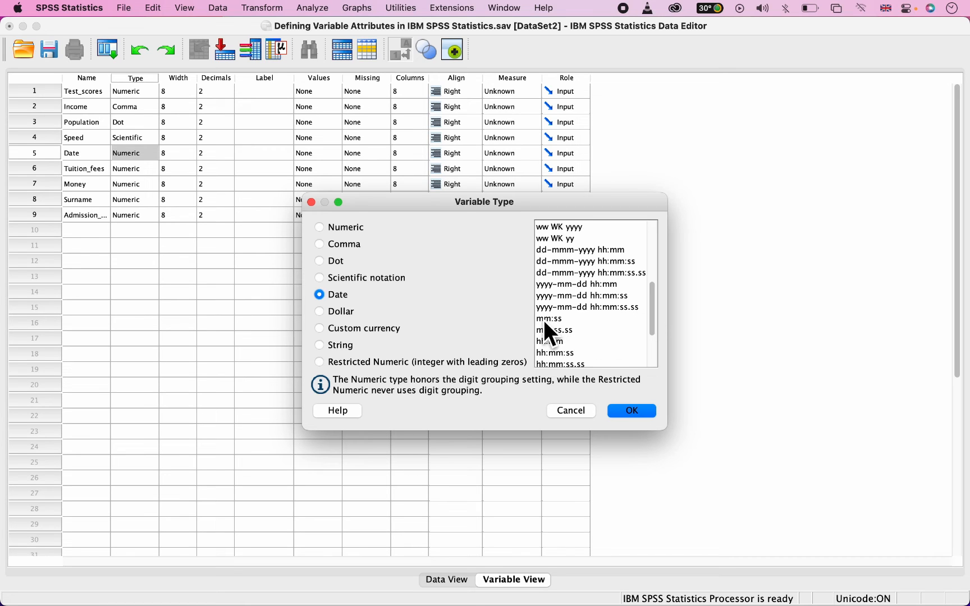
{"action": "left_click_drag", "start_coordinate": [653, 314], "coordinate": [663, 270]}
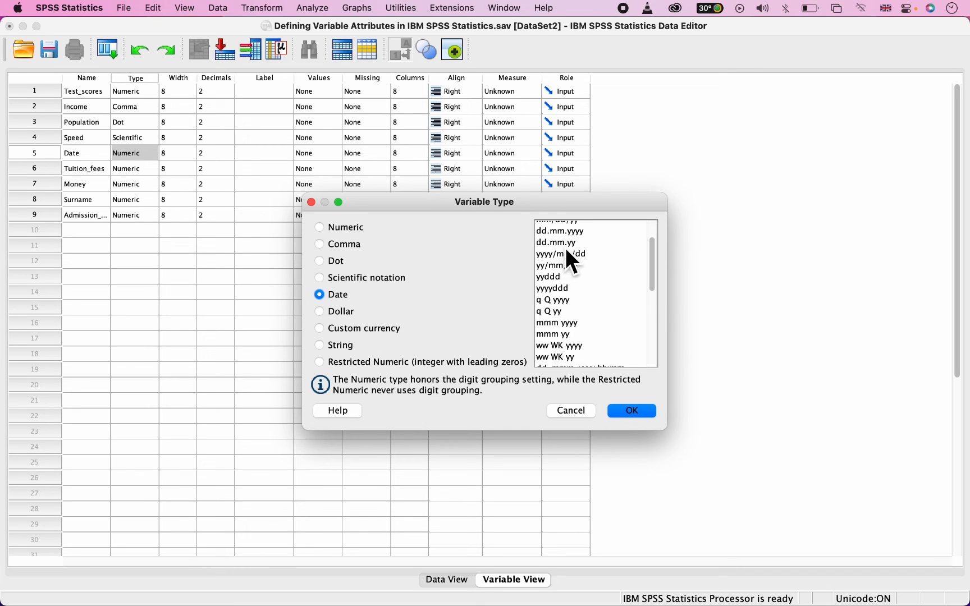
{"action": "left_click_drag", "start_coordinate": [655, 269], "coordinate": [656, 264]}
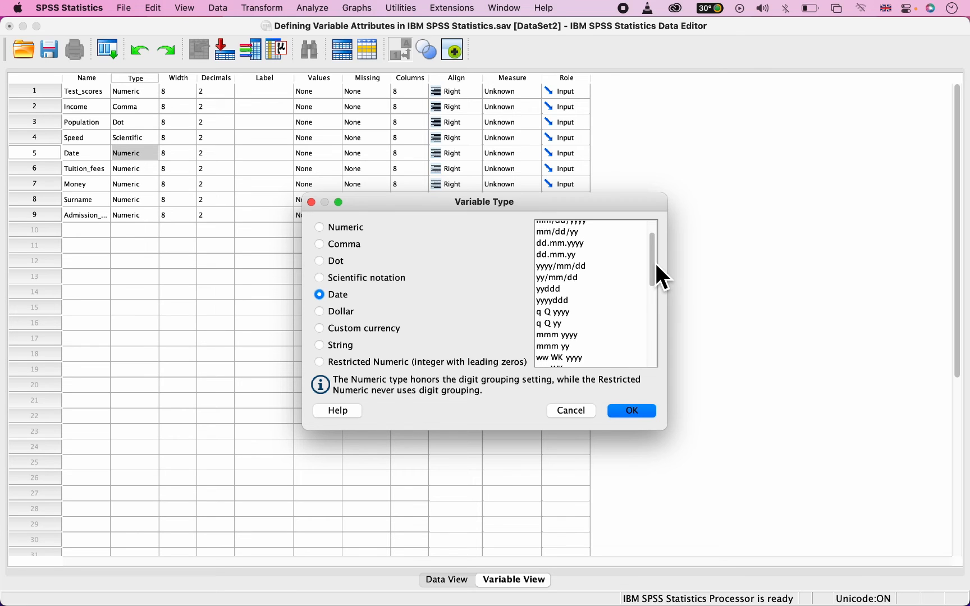
{"action": "left_click", "coordinate": [569, 256]}
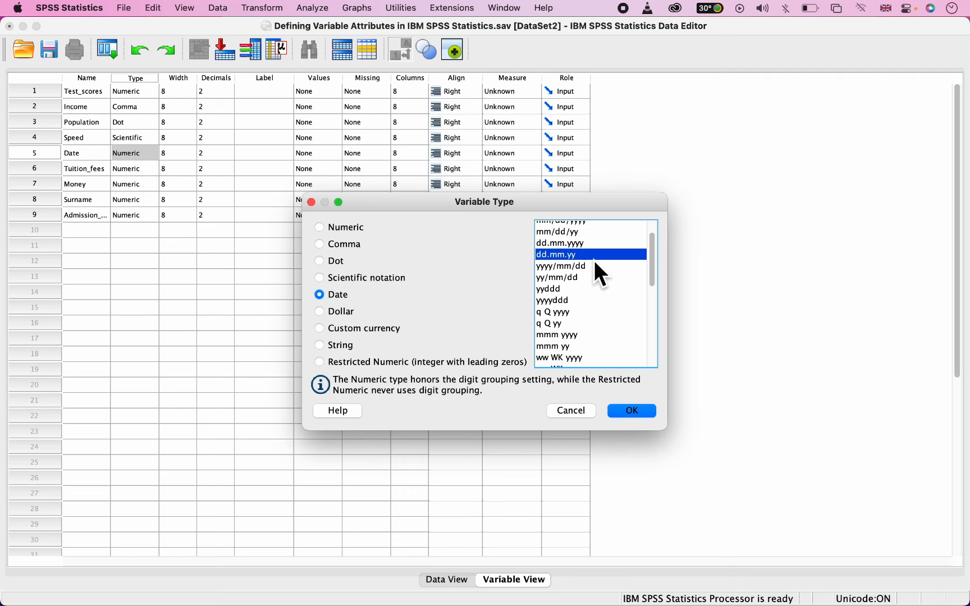
{"action": "left_click", "coordinate": [639, 414]}
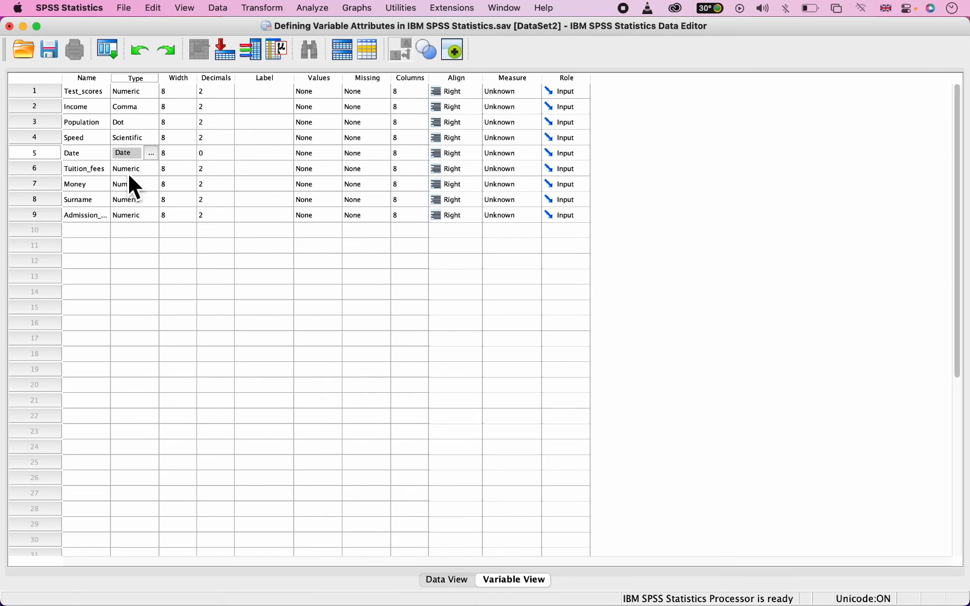
- Set the variable type of Tuition_fees to Dollar with the $###.## format
{"action": "left_click", "coordinate": [158, 170]}
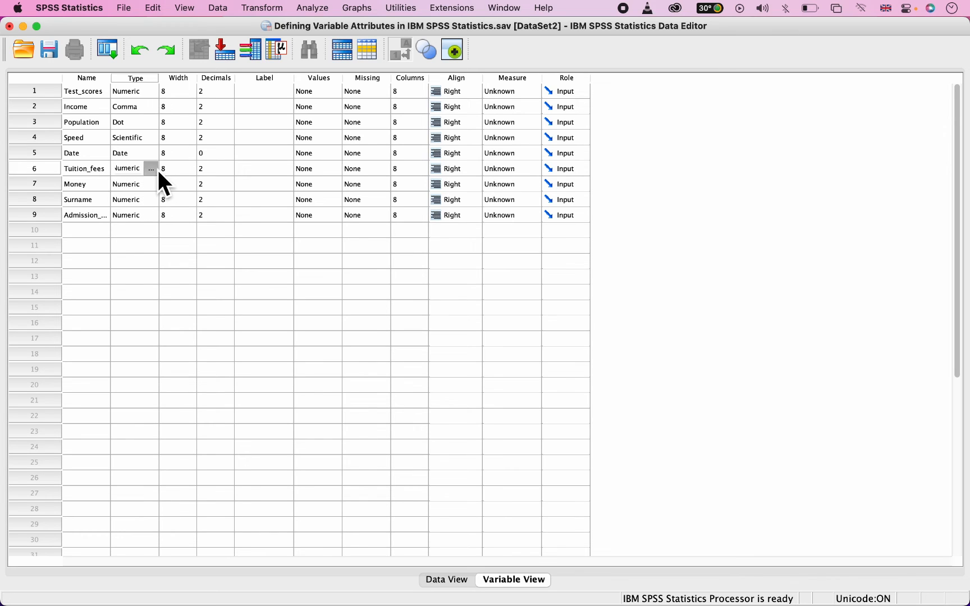
{"action": "left_click", "coordinate": [154, 168]}
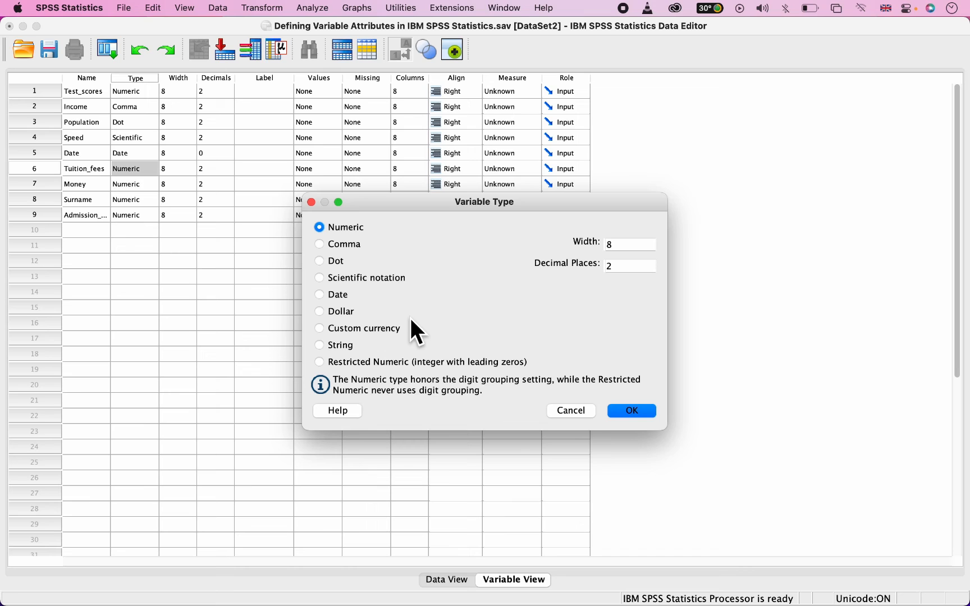
{"action": "left_click", "coordinate": [337, 312]}
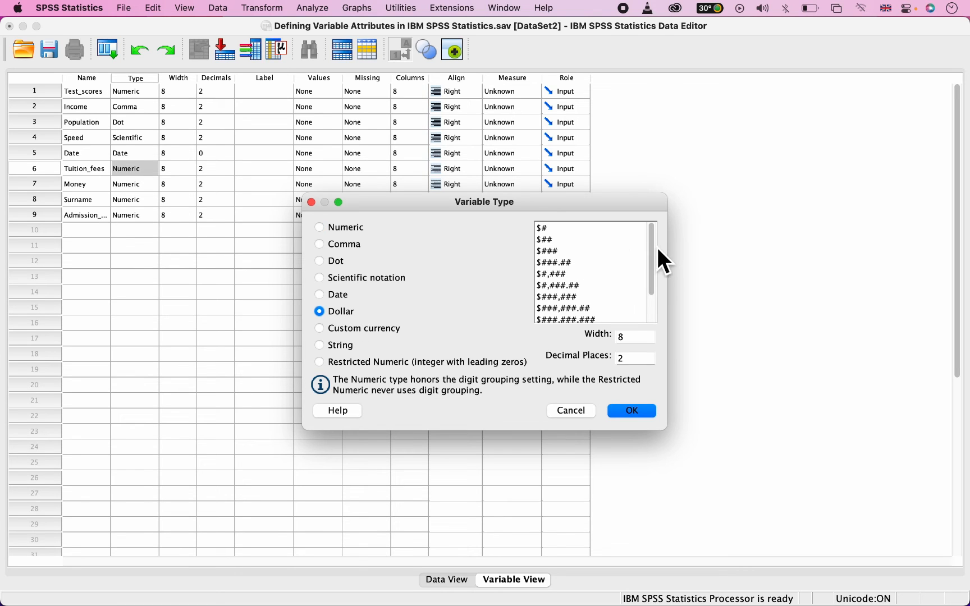
{"action": "mouse_move", "coordinate": [656, 249]}
{"action": "left_mouse_down"}
{"action": "mouse_move", "coordinate": [660, 308]}
{"action": "mouse_move", "coordinate": [662, 238]}
{"action": "left_mouse_up"}
{"action": "left_click", "coordinate": [553, 265]}
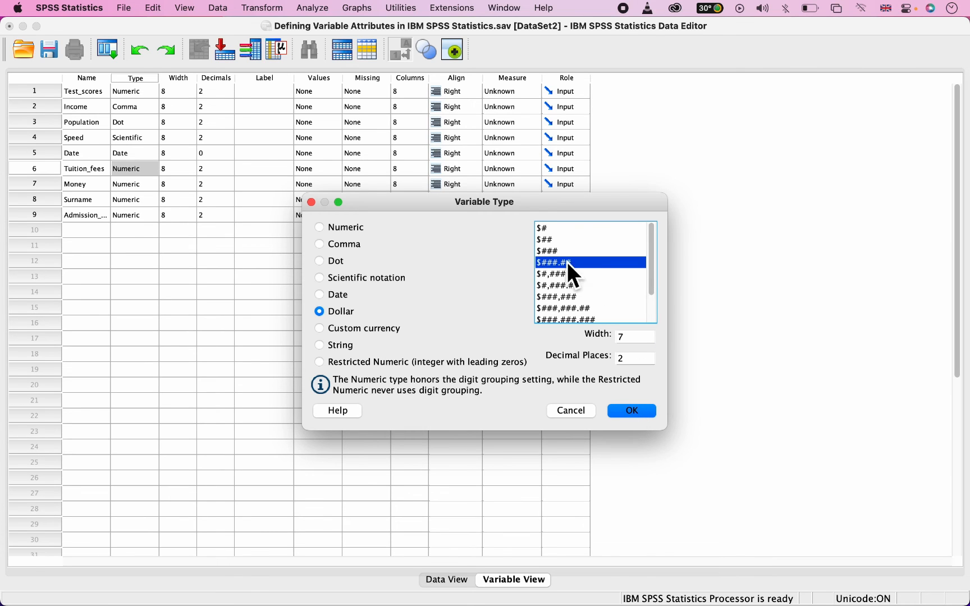
{"action": "left_click", "coordinate": [634, 415]}
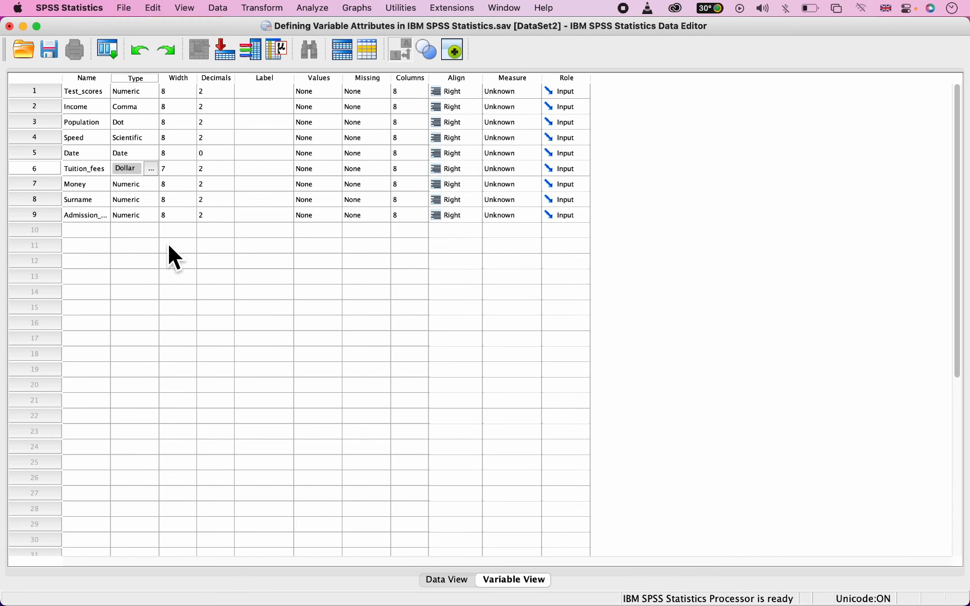
- Set the variable type of Money to Custom currency, using the CCA format
{"action": "left_click", "coordinate": [152, 182]}
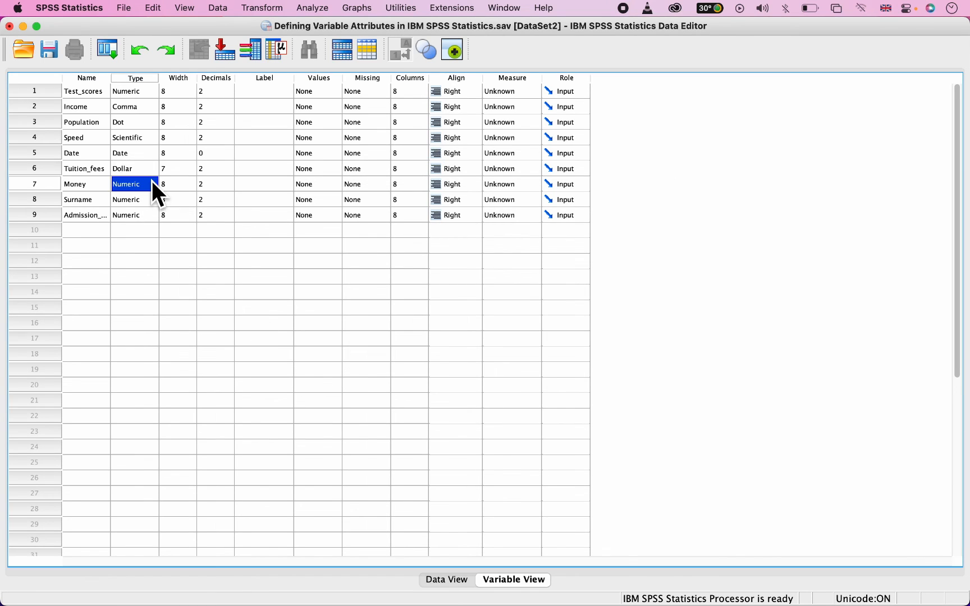
{"action": "left_click", "coordinate": [154, 184]}
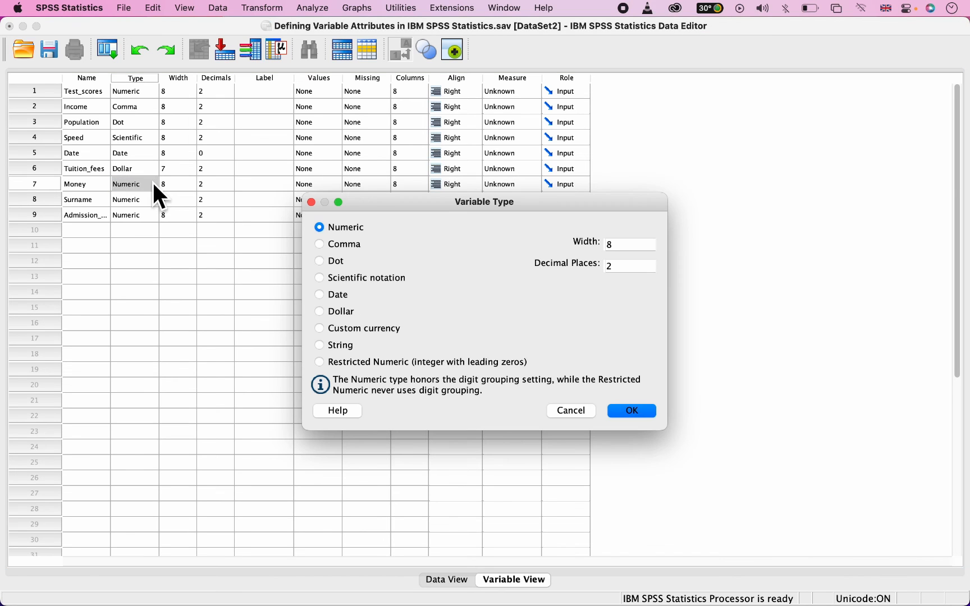
{"action": "left_click", "coordinate": [324, 330]}
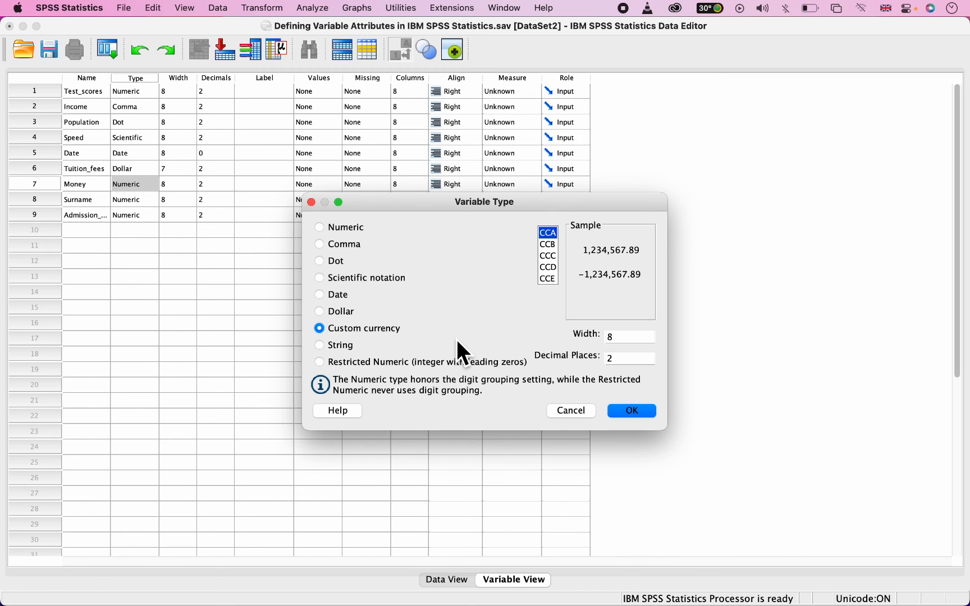
{"action": "left_click", "coordinate": [628, 412]}
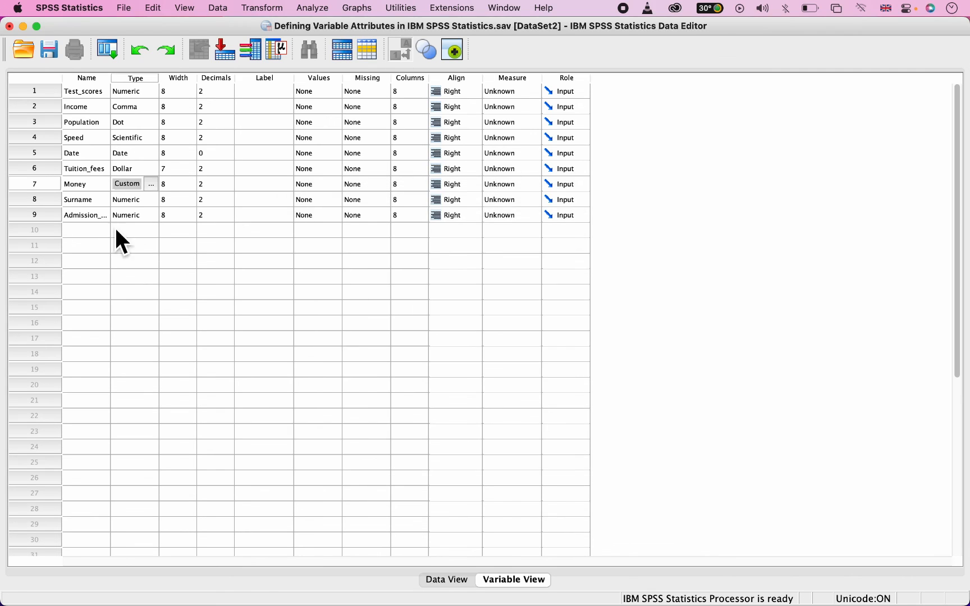
- Set the variable type of Surname to String with 8 characters
{"action": "left_click", "coordinate": [154, 201]}
{"action": "left_click", "coordinate": [152, 200]}
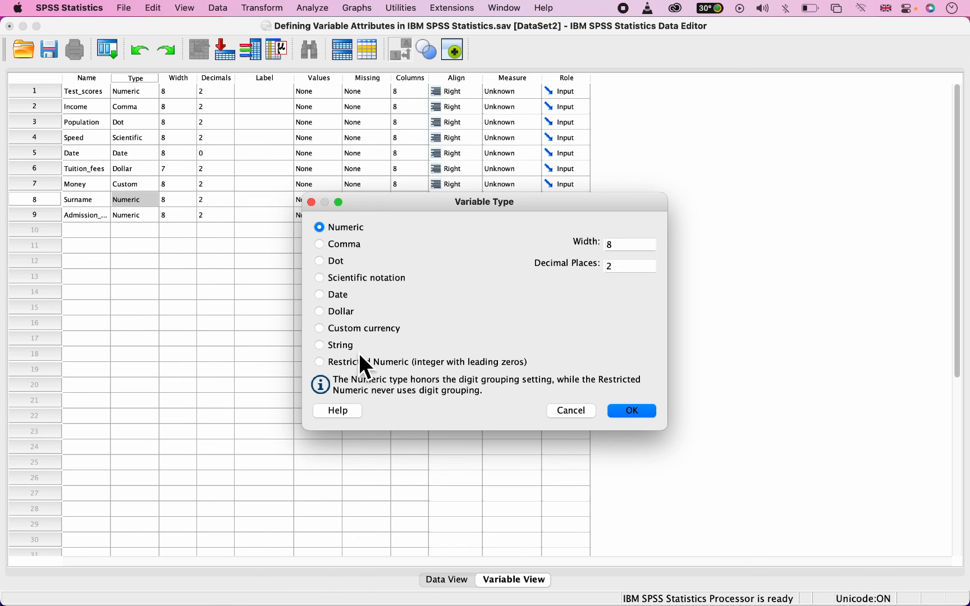
{"action": "left_click", "coordinate": [331, 347]}
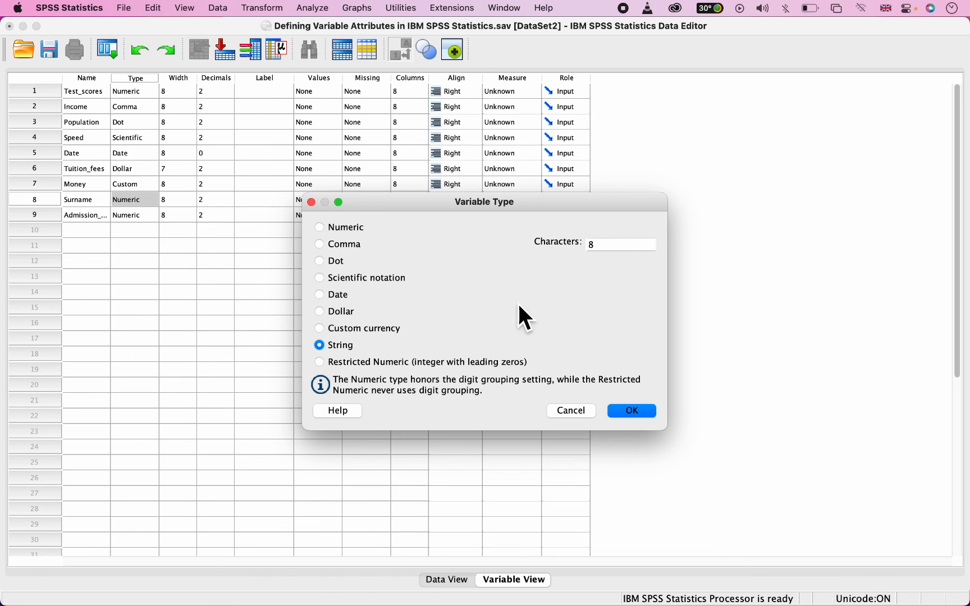
{"action": "left_click", "coordinate": [605, 245]}
{"action": "left_click", "coordinate": [632, 412]}
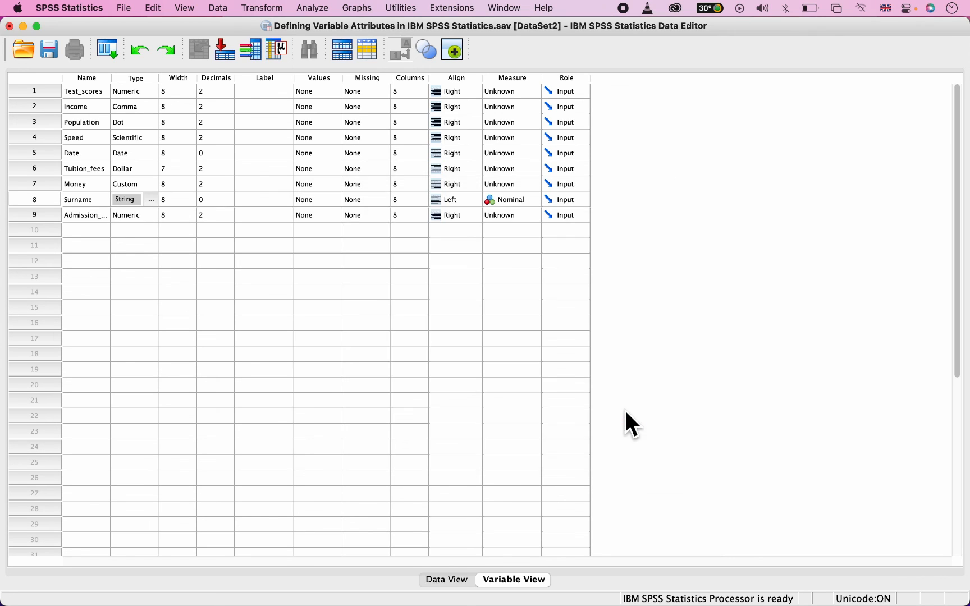
- Set the variable type of the admission variable in row 9 to Restricted Numeric (integer with leading zeros)
{"action": "left_click", "coordinate": [154, 219]}
{"action": "left_click", "coordinate": [149, 214]}
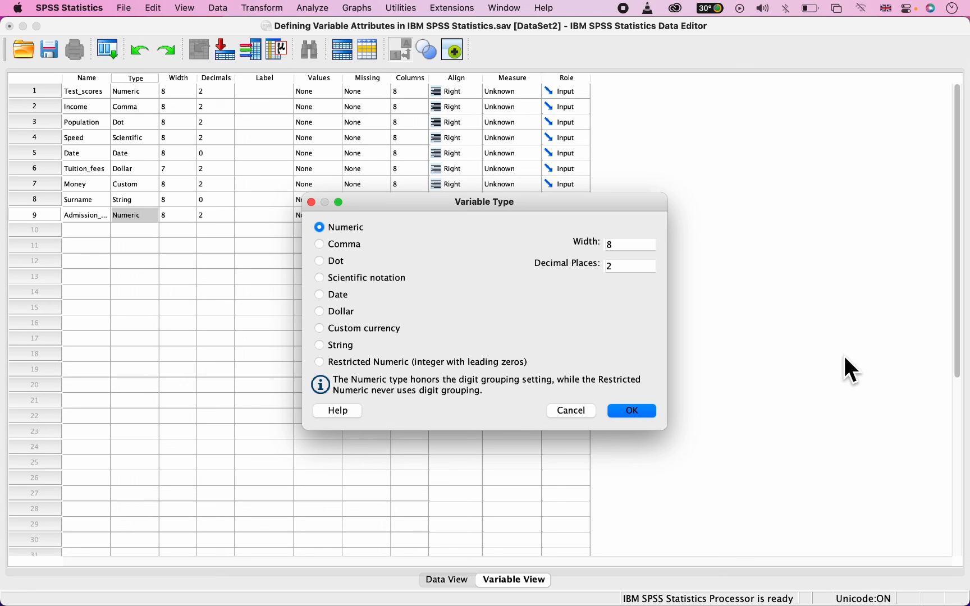
{"action": "left_click", "coordinate": [321, 362]}
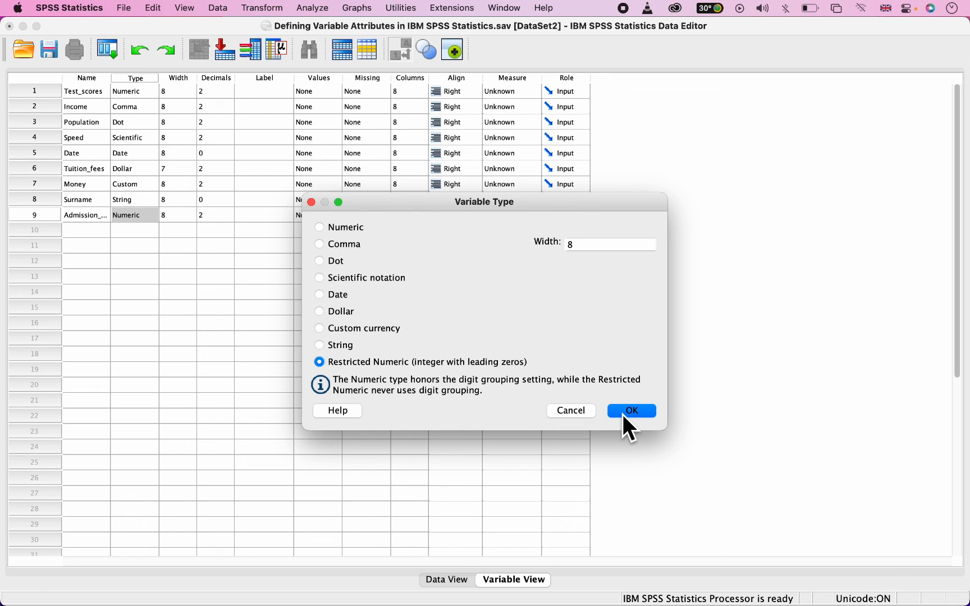
{"action": "left_click", "coordinate": [639, 417]}
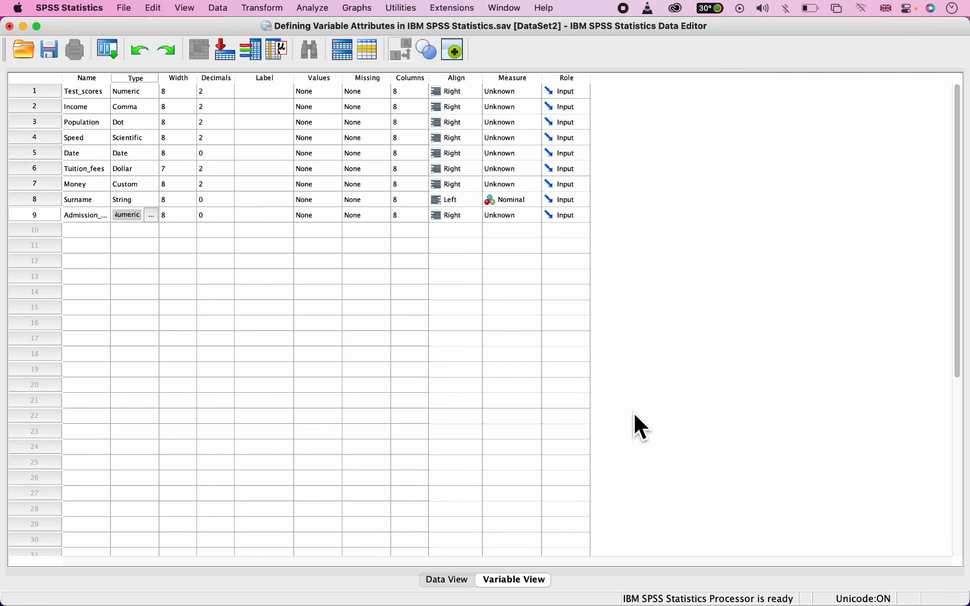
{"action": "left_click", "coordinate": [97, 232]}
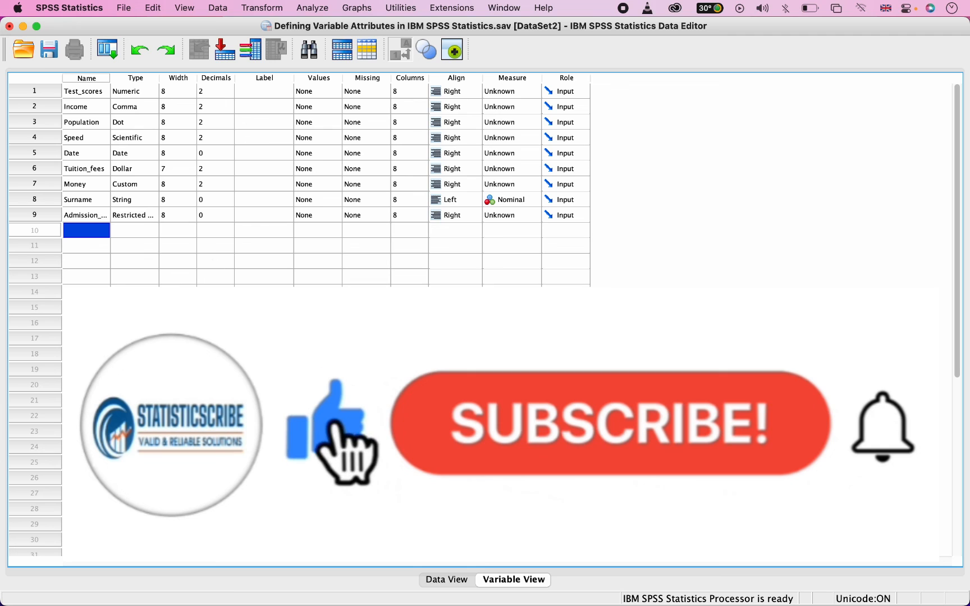
{"action": "left_click", "coordinate": [96, 233]}
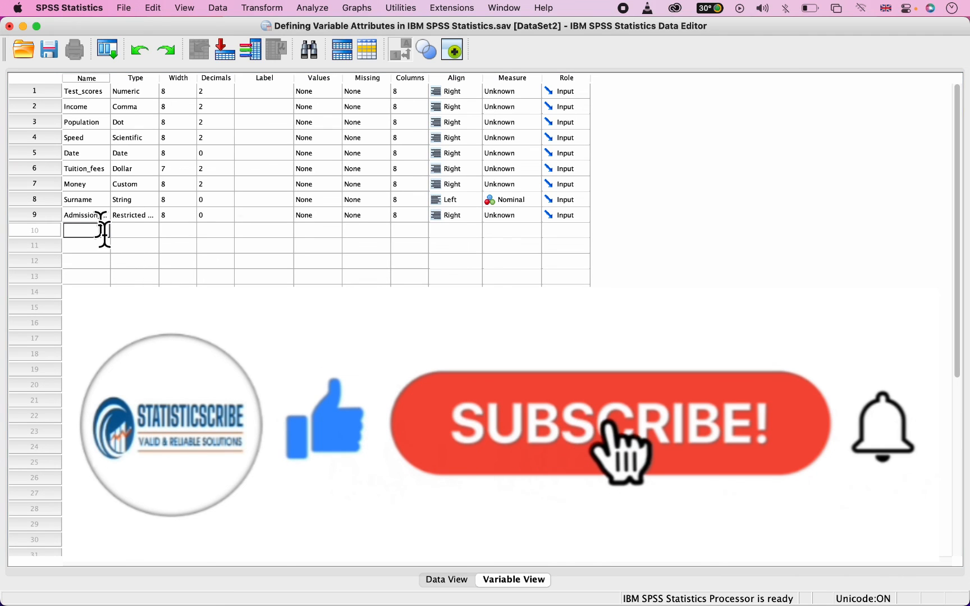